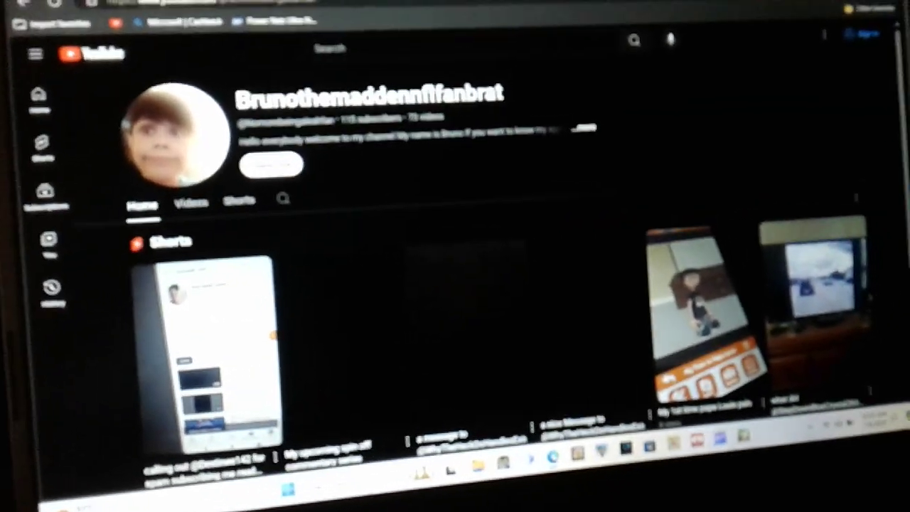
- Step back past the doge clip and comment screenshot to 'Jackie Chu Hits the Clock', then pause it
{"action": "key", "text": "alt+Left"}
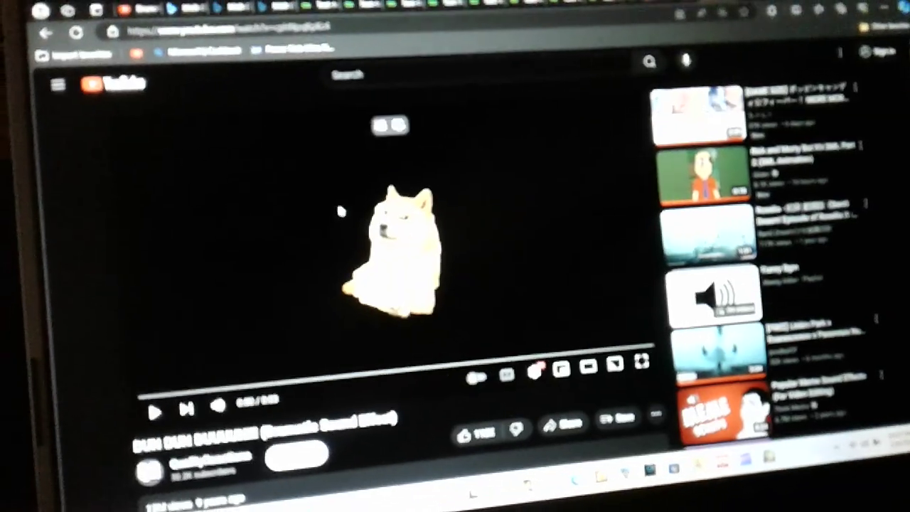
{"action": "key", "text": "alt+Left"}
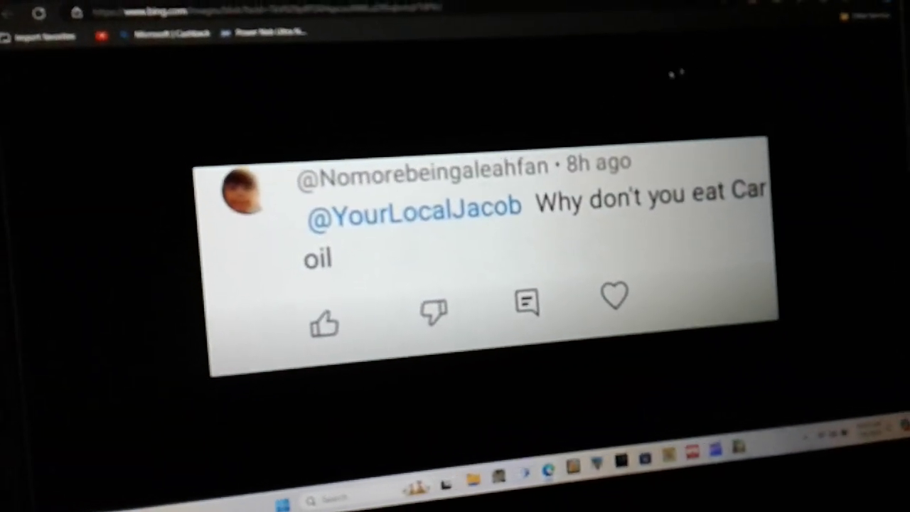
{"action": "key", "text": "alt+Left"}
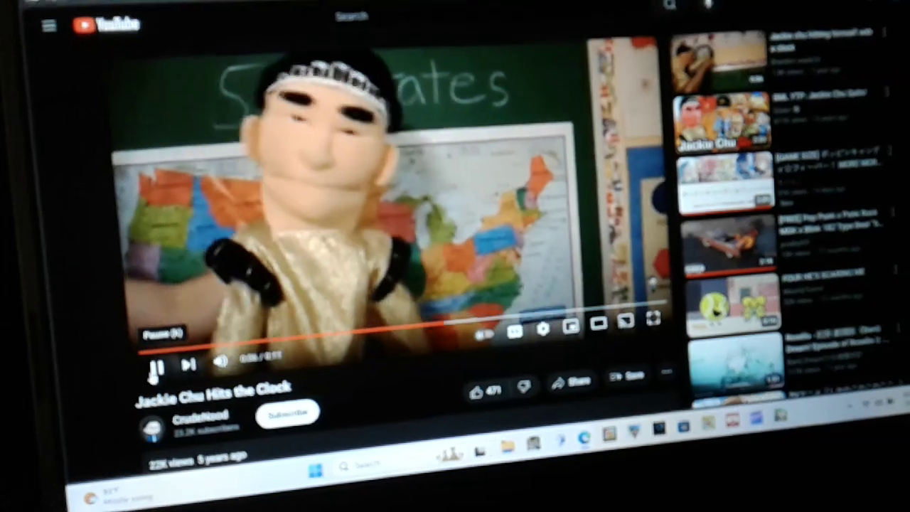
{"action": "left_click", "coordinate": [155, 367]}
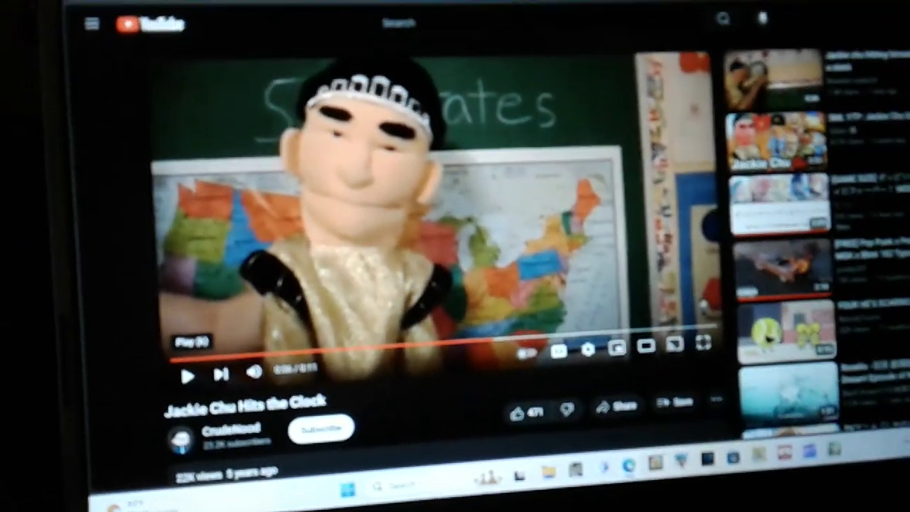